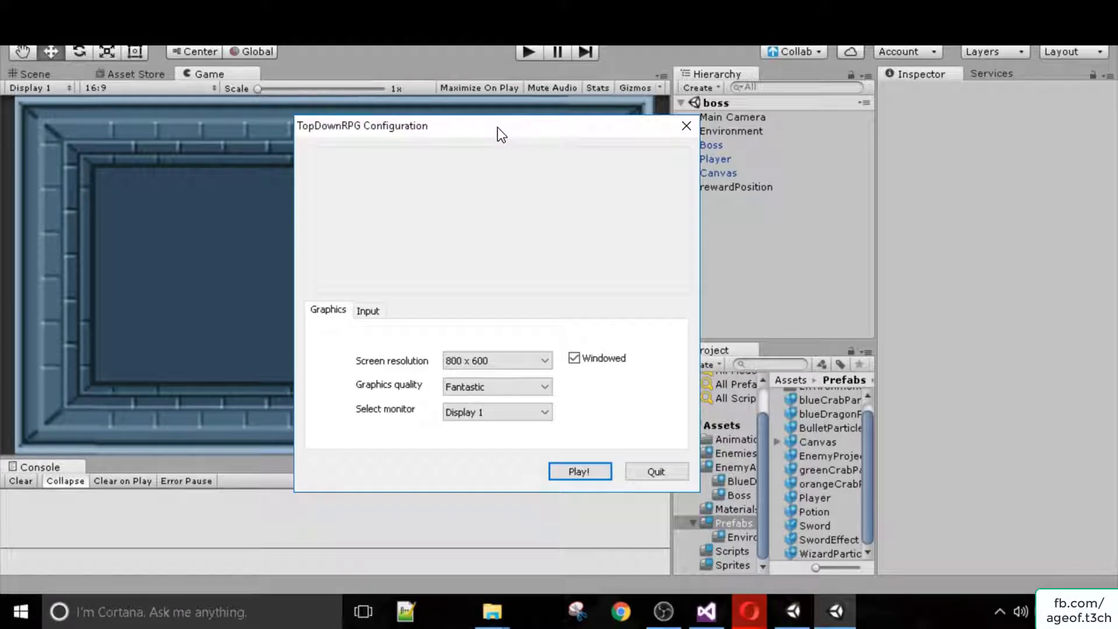
Launch the TopDownRPG build windowed at 800 x 600 and fight past the first crab towards the east path
left_click(558, 466)
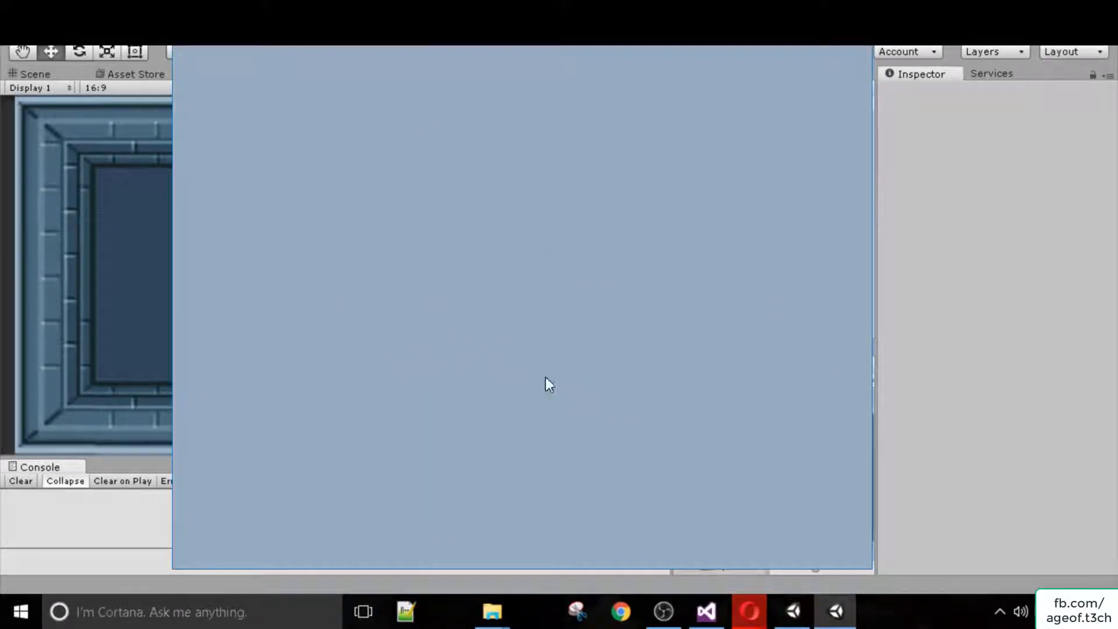
key("w")
key("d")
key("s")
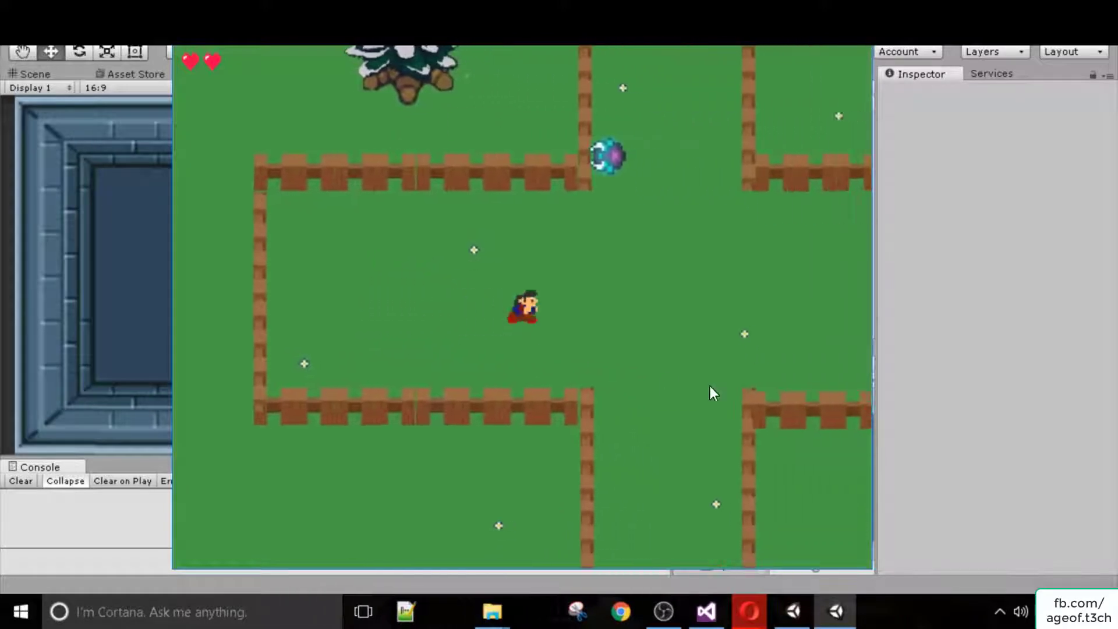
key("space")
key("s")
key("d")
key("w")
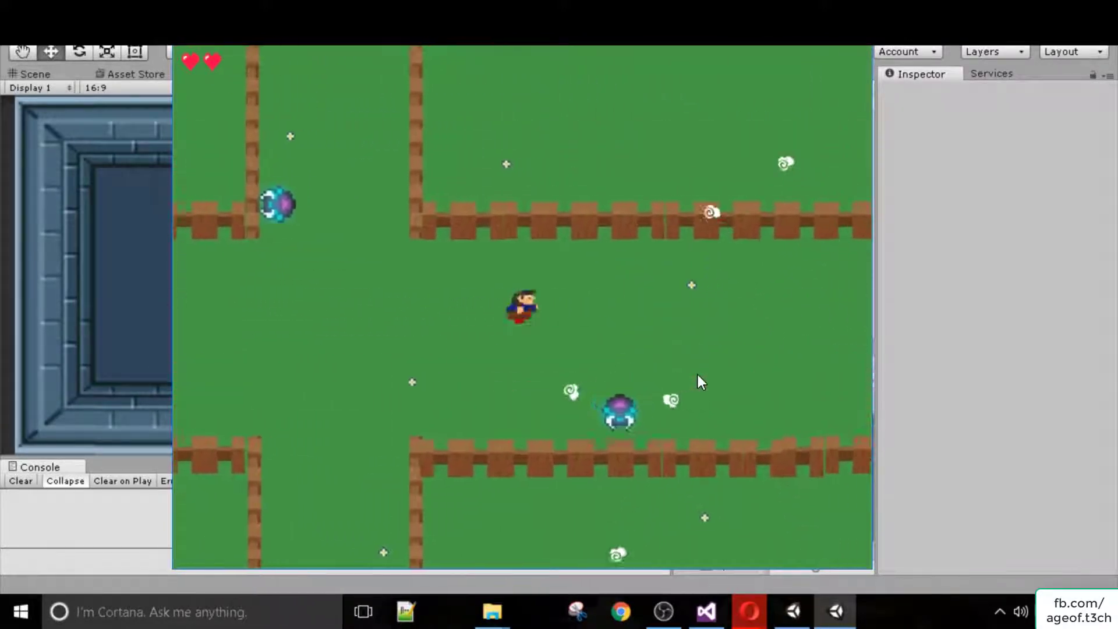
Walk the hero east along the fenced path past the blue dragons and pick up the red potion
key("w")
key("d")
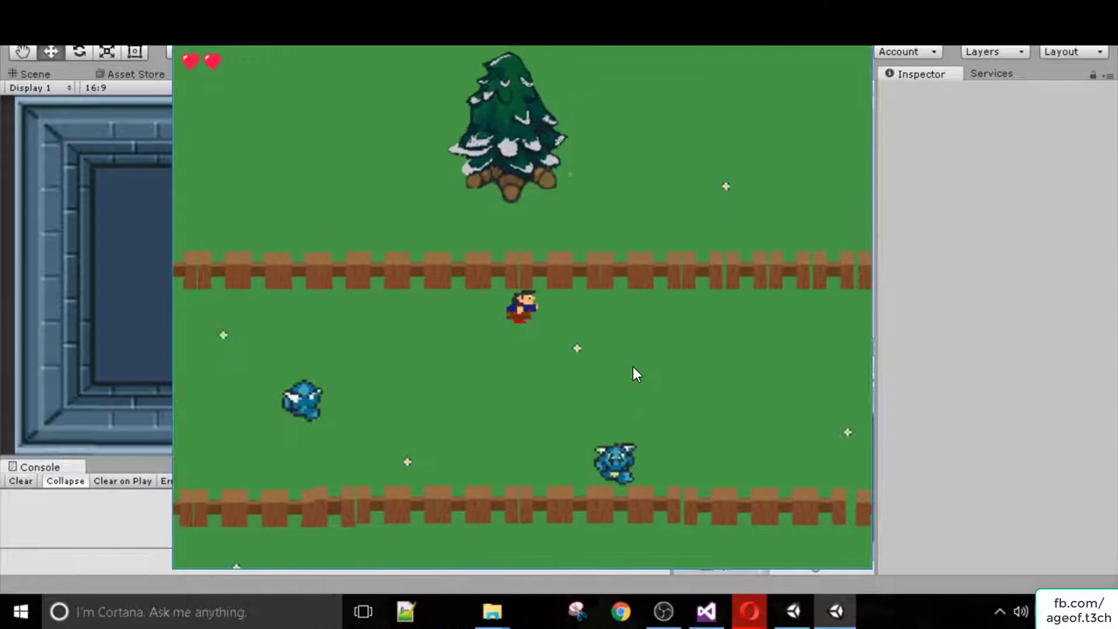
key("d")
key("s")
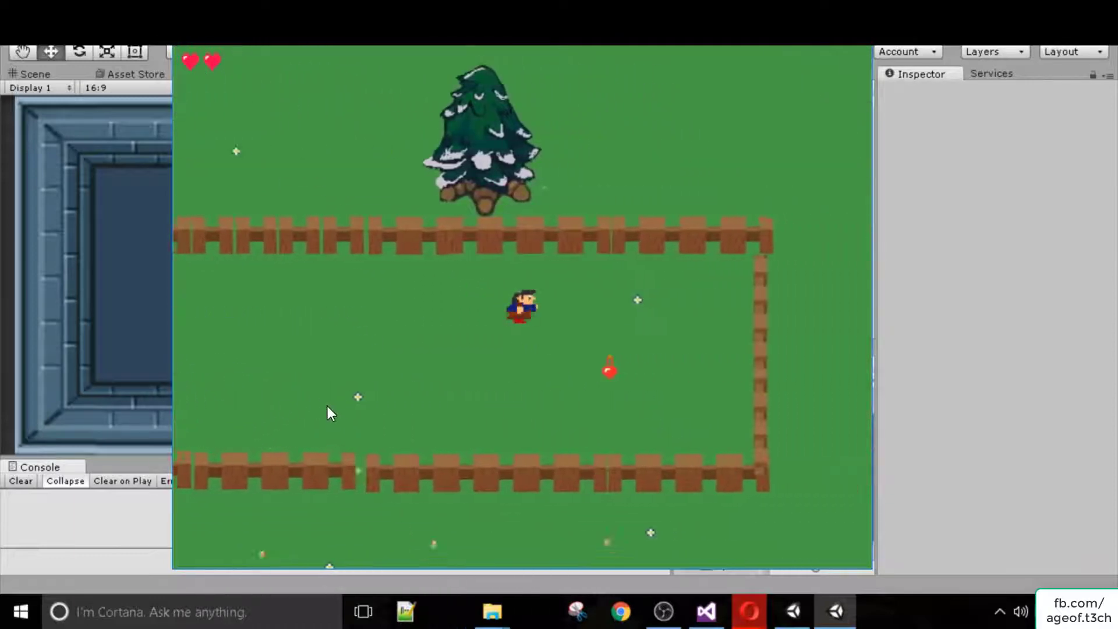
key("Left")
key("Down")
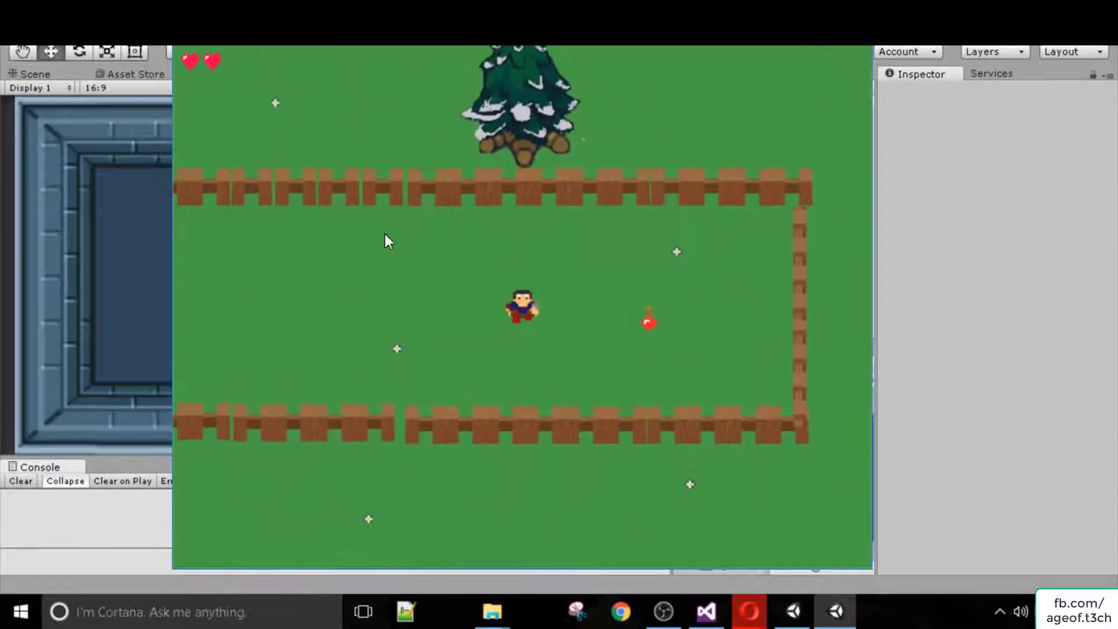
key("Right")
key("Left")
key("Down")
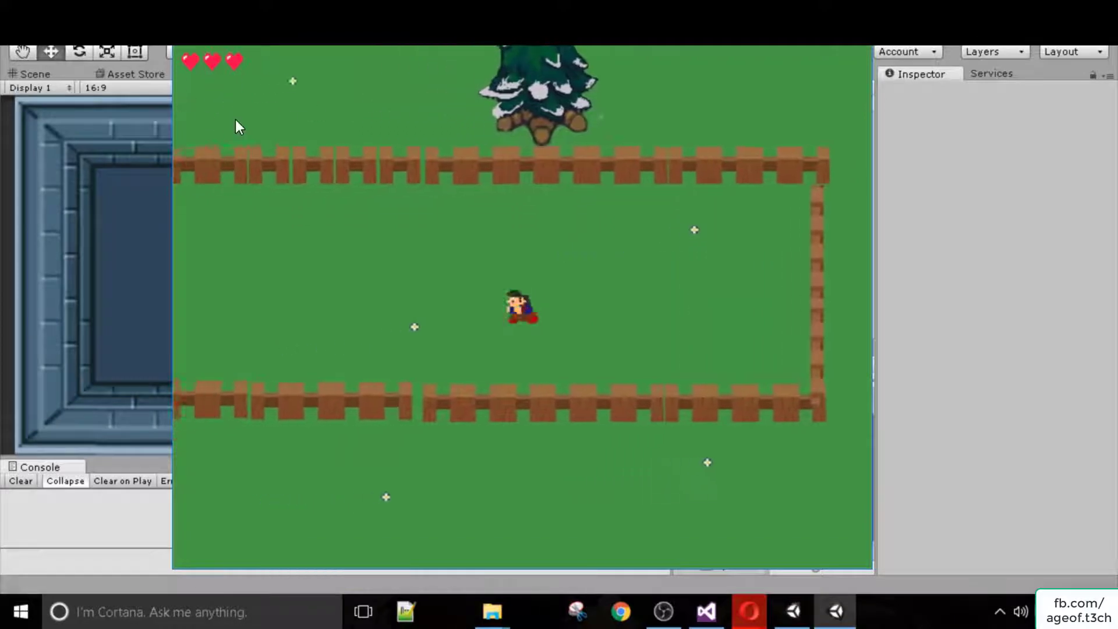
Head back west to the crossroads, throwing the sword at the blue dragons on the way
key("Left")
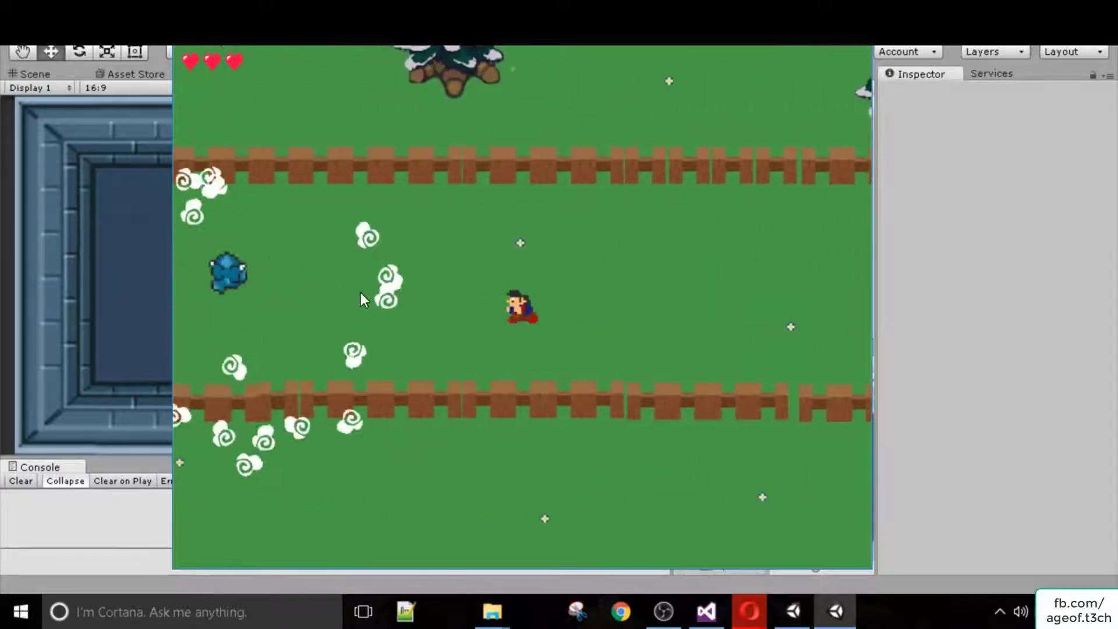
key("space")
key("Left")
key("space")
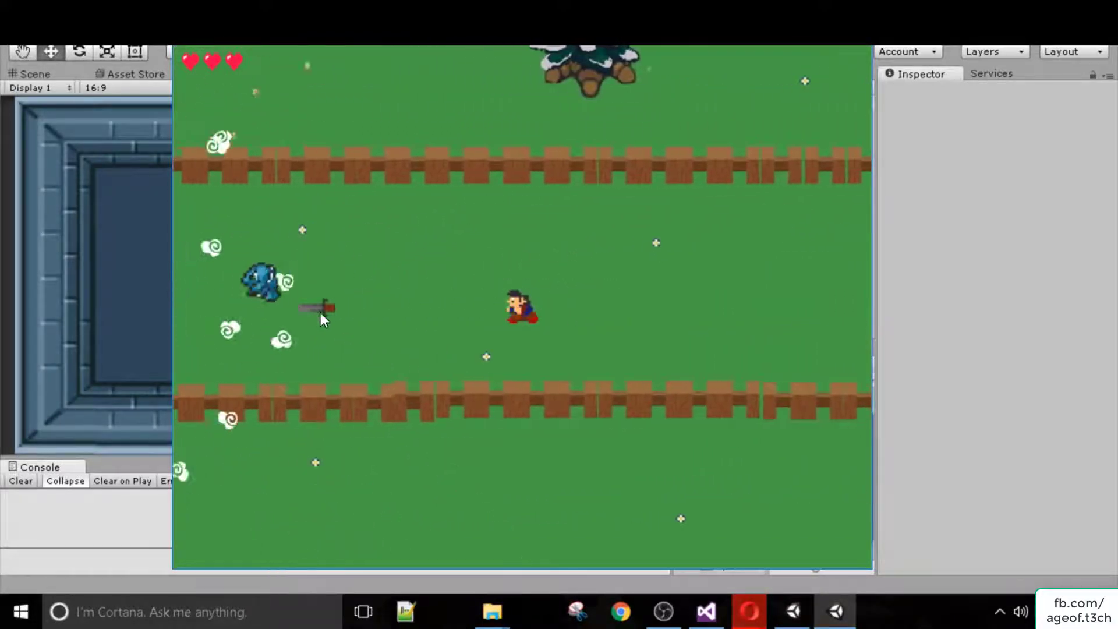
key("Left")
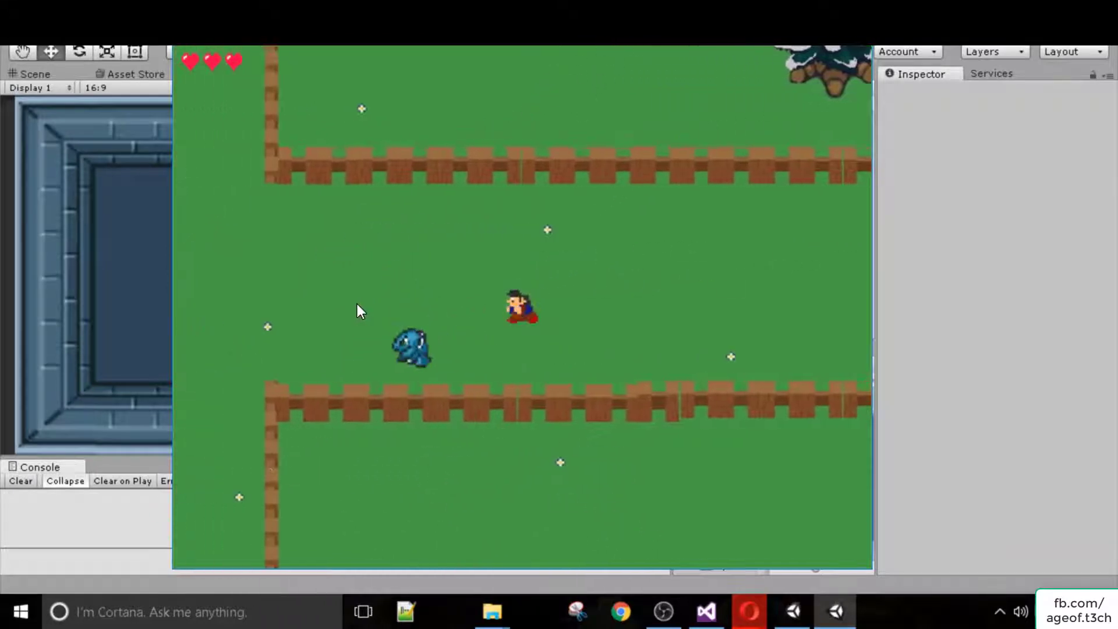
key("Left")
key("Down")
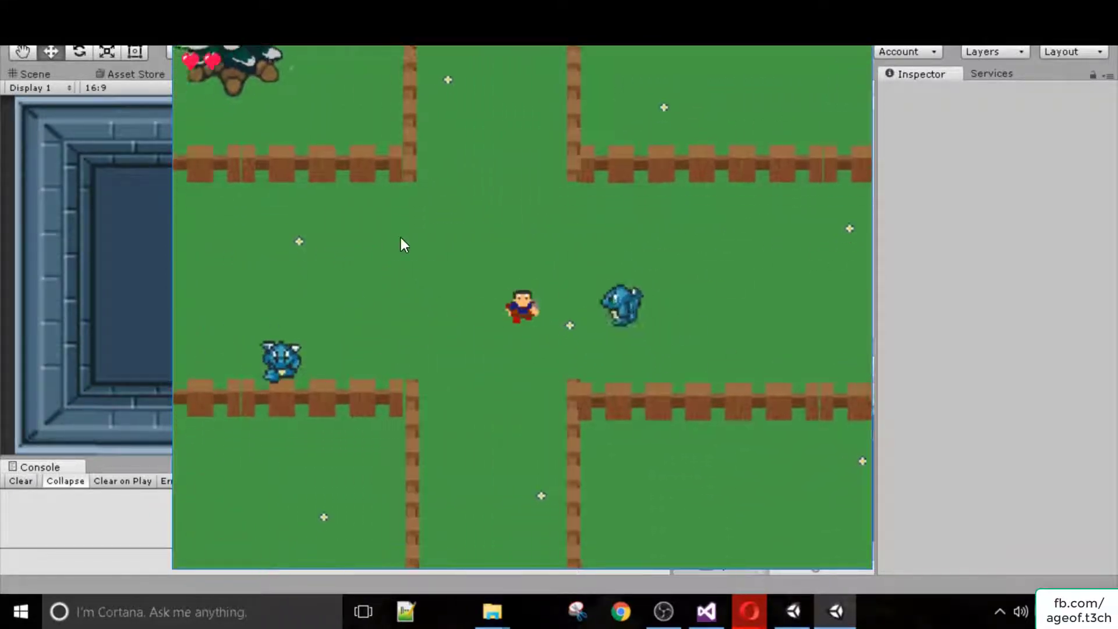
Walk the hero south through the fenced corridor, collect the potion in the alcove and attack the nearby crab
key("Down")
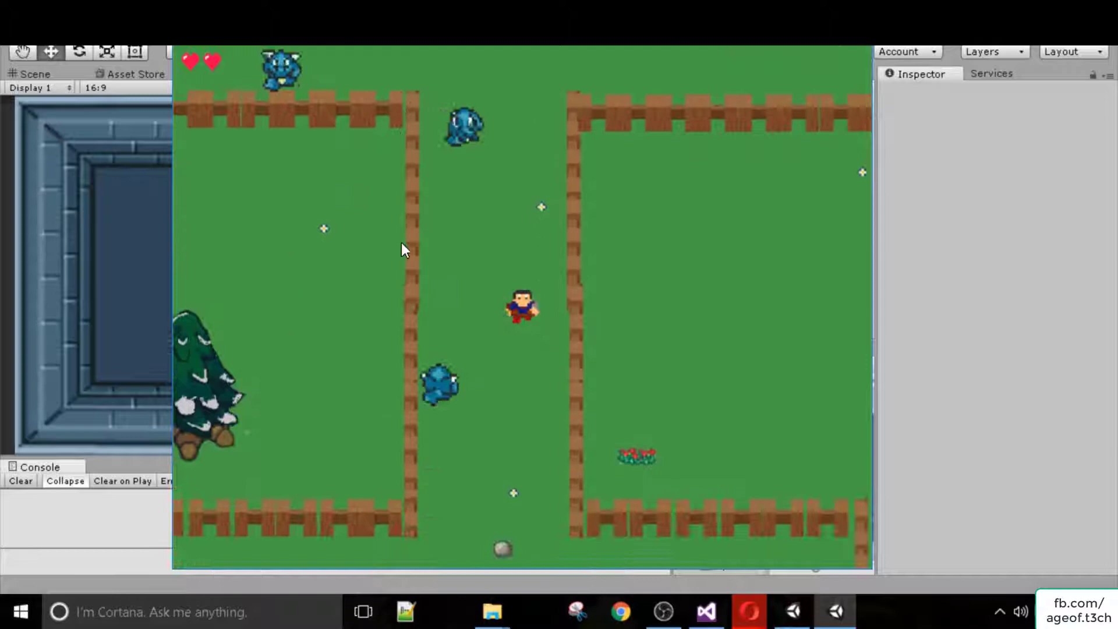
key("Down")
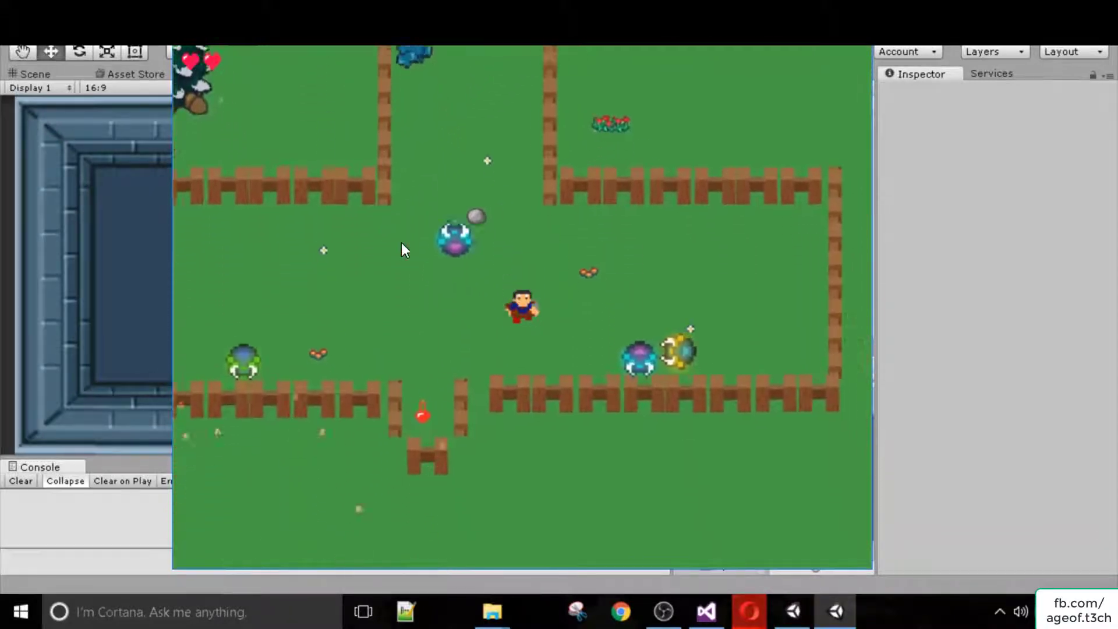
key("Left")
key("Down")
key("Up")
key("Right")
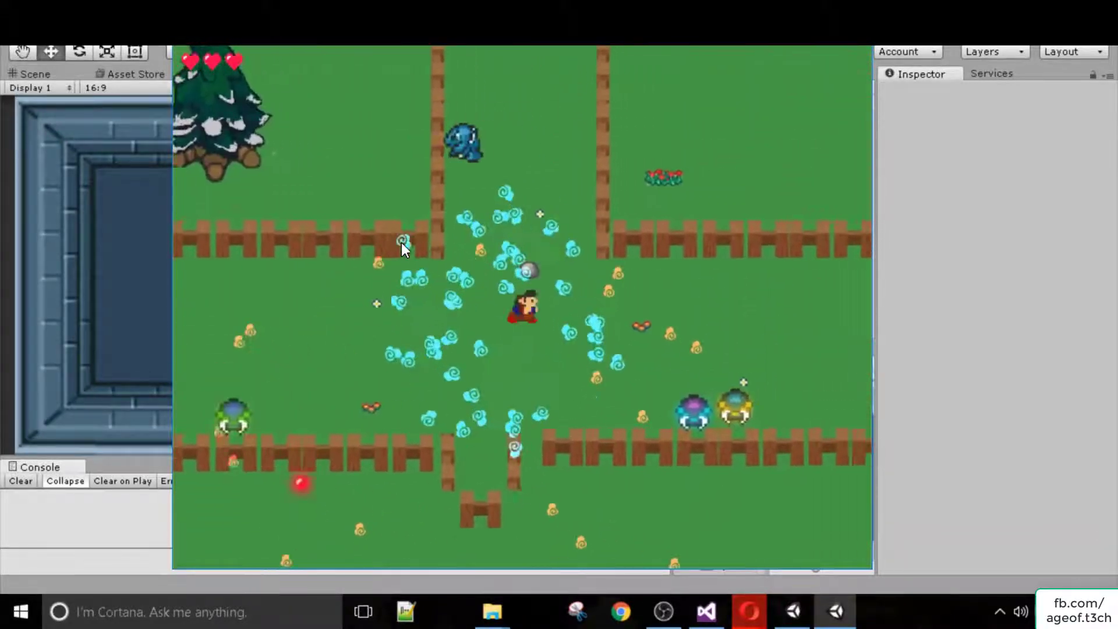
Return north through the crossroads and continue up the path into the wizard boss's dungeon
key("Up")
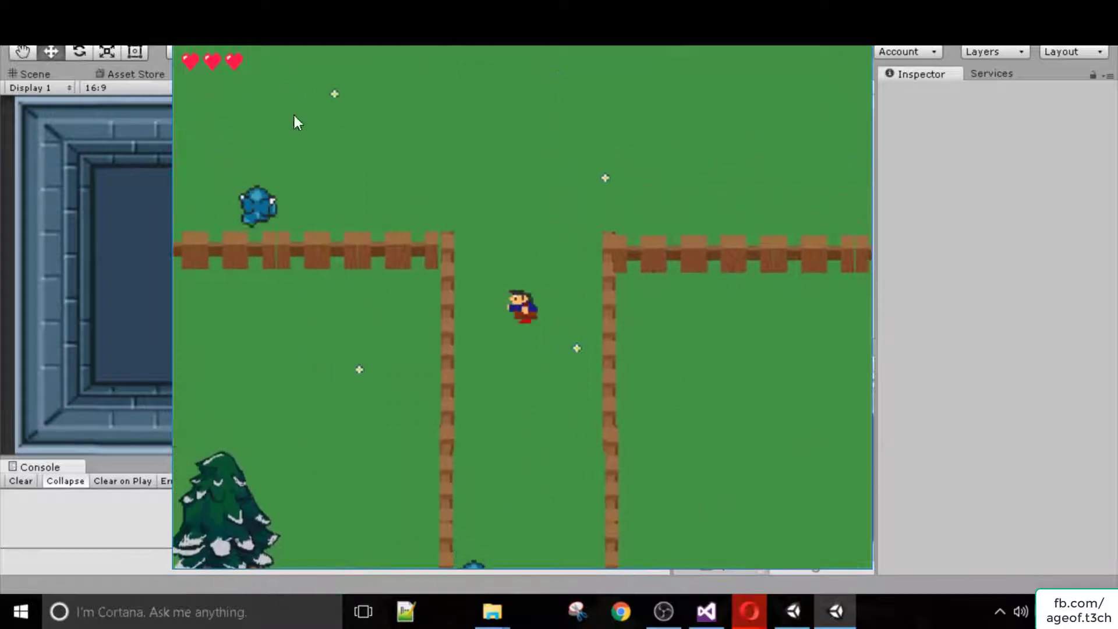
key("Up")
key("Right")
key("Right")
key("Up")
key("Left")
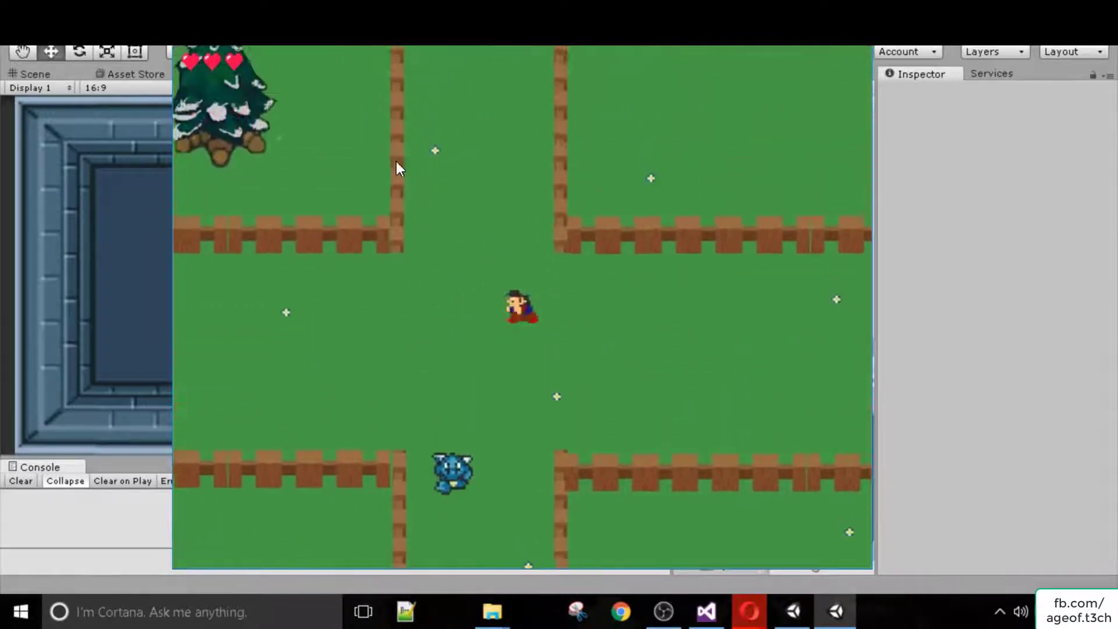
key("Up")
key("Up")
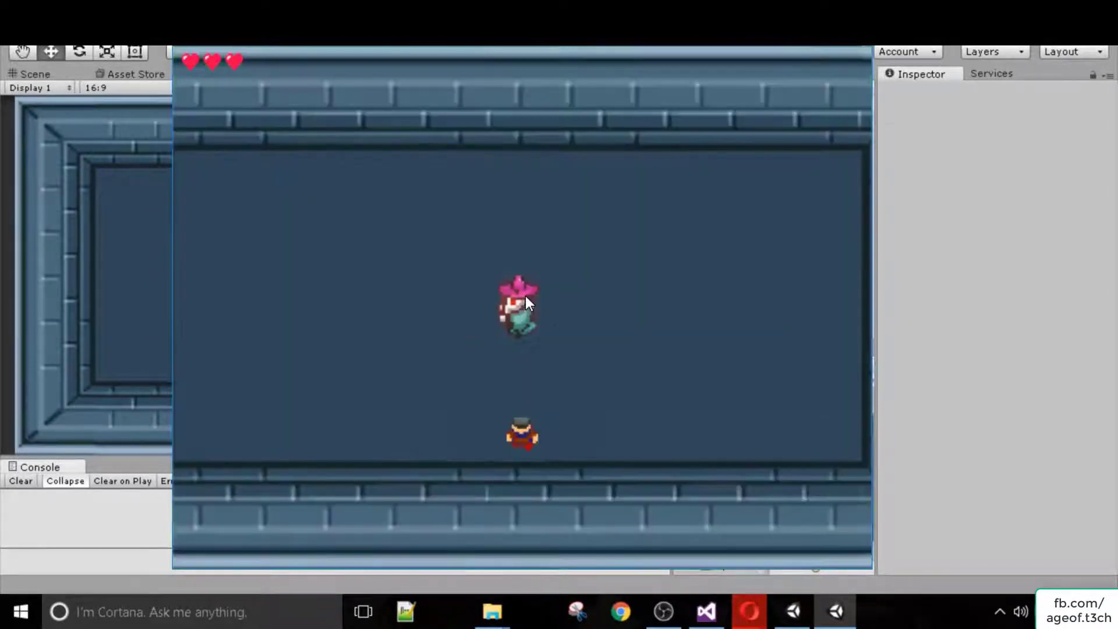
Move around the dungeon attacking the wizard boss while dodging its red projectiles
key("Left")
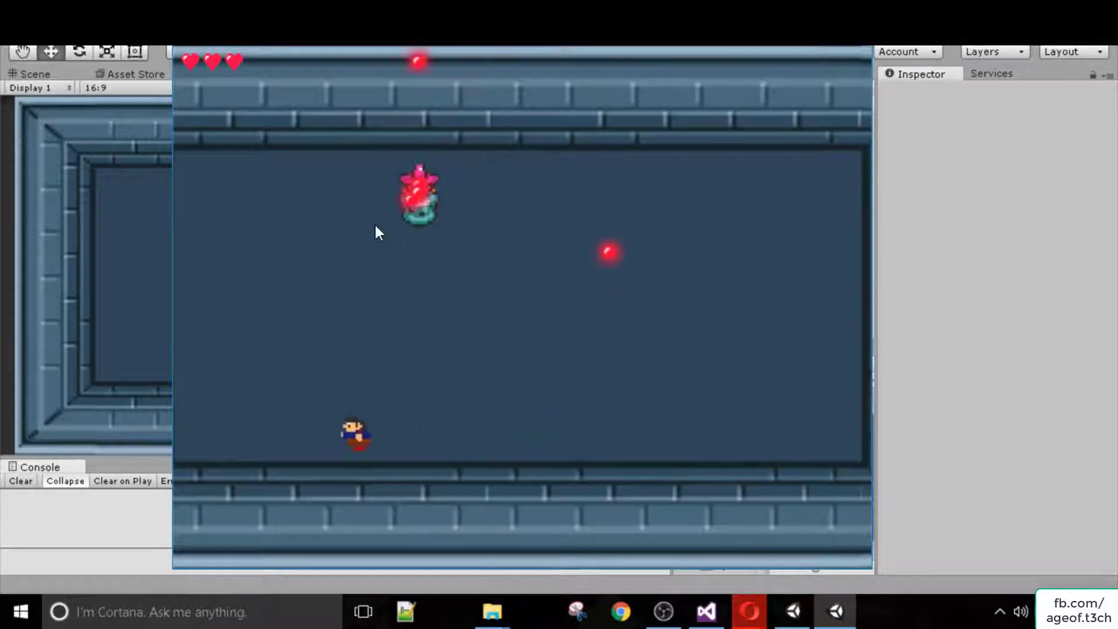
key("Right")
key("Up")
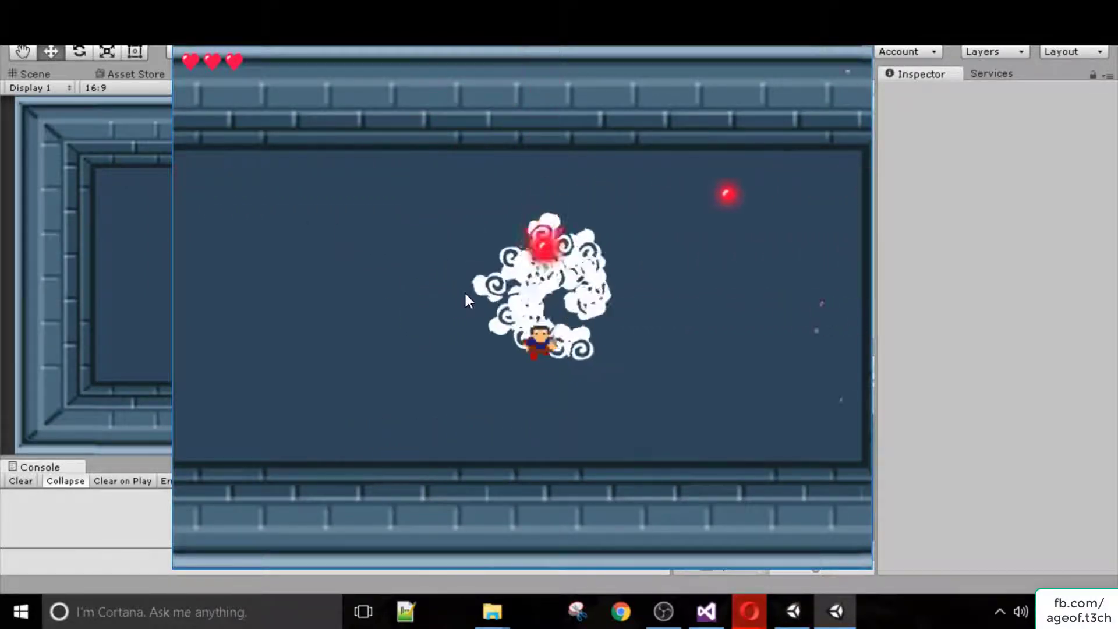
key("Left")
key("Down")
key("Up")
key("Down")
key("Right")
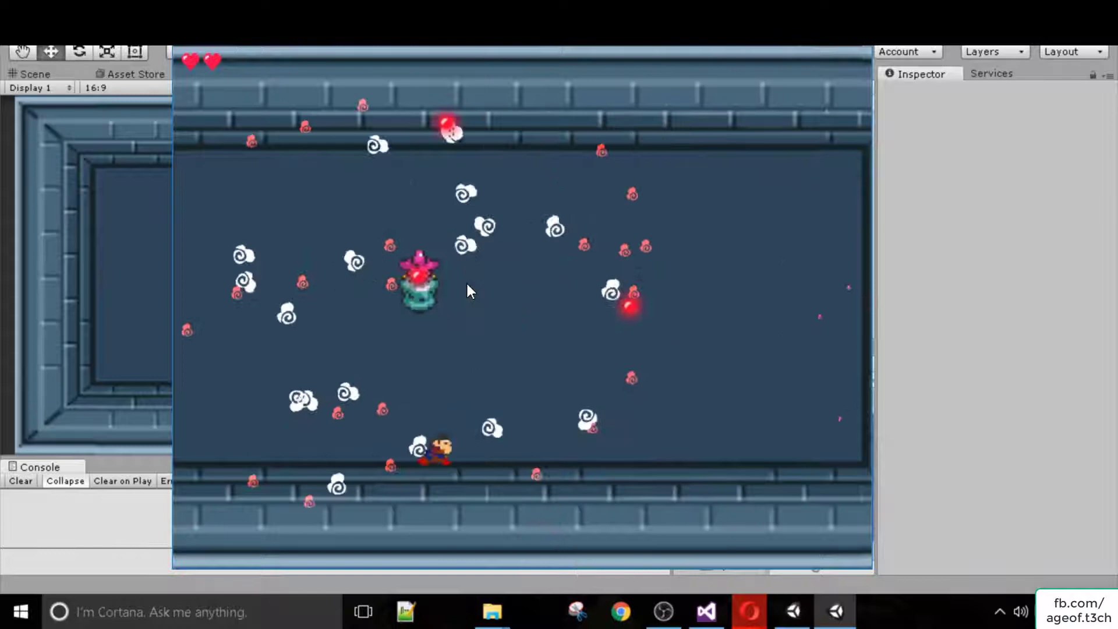
key("Right")
key("Up")
key("Down")
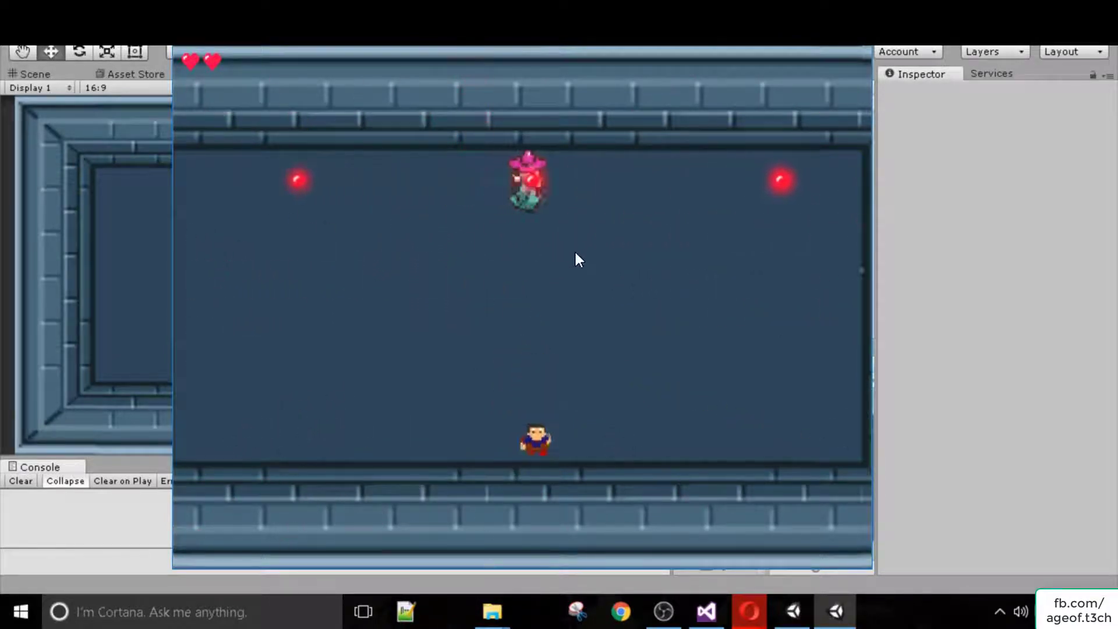
Continue the boss fight at close range, chasing the wizard across the dungeon until the hero's last heart is spent
key("Up")
key("Left")
key("Up")
key("Left")
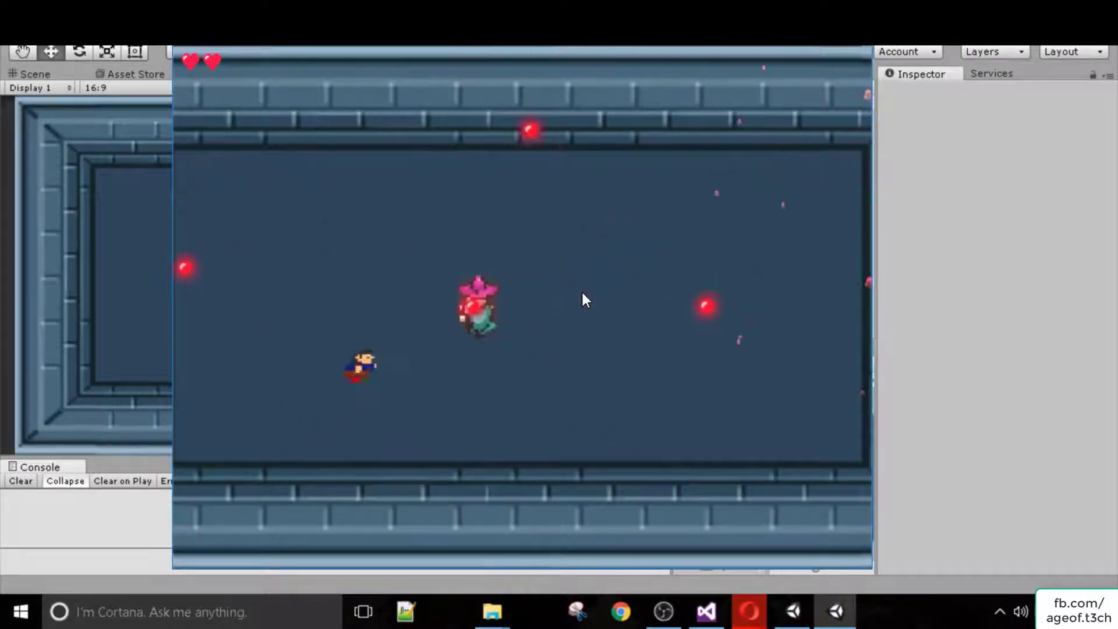
key("Right")
key("Up")
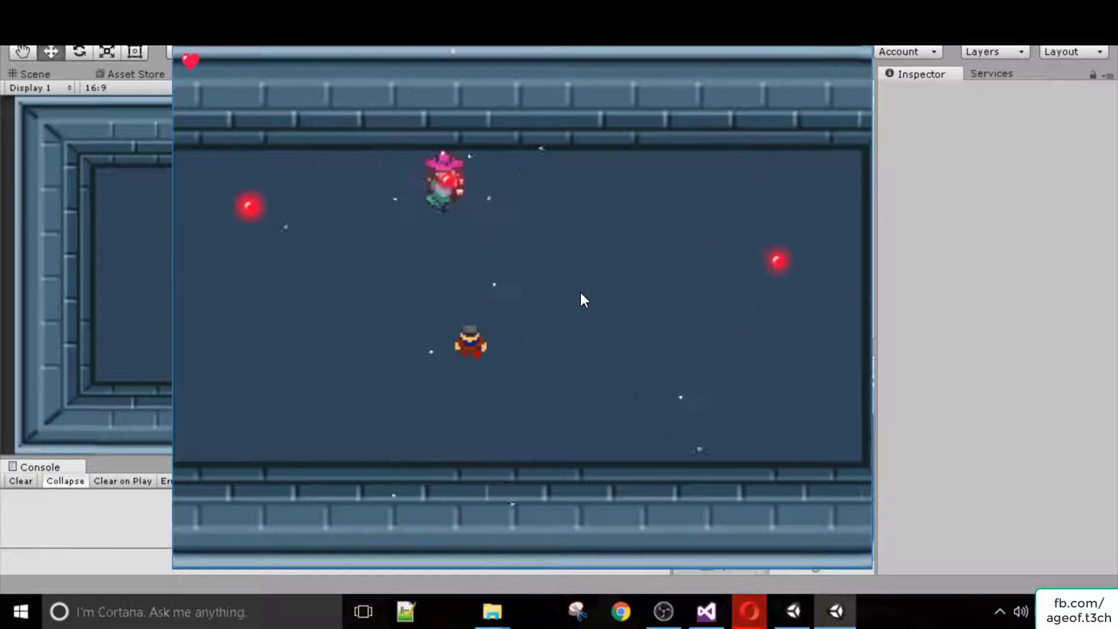
key("Up")
key("Right")
key("Left")
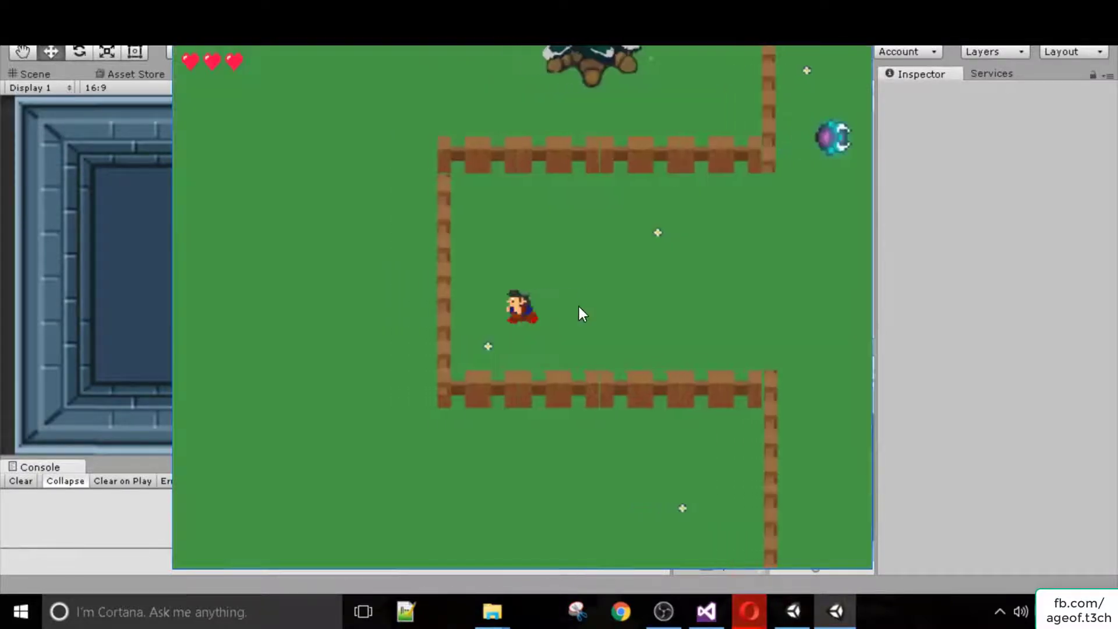
Try the hero's movement in the restarted first level and close the game window
key("Left")
key("Right")
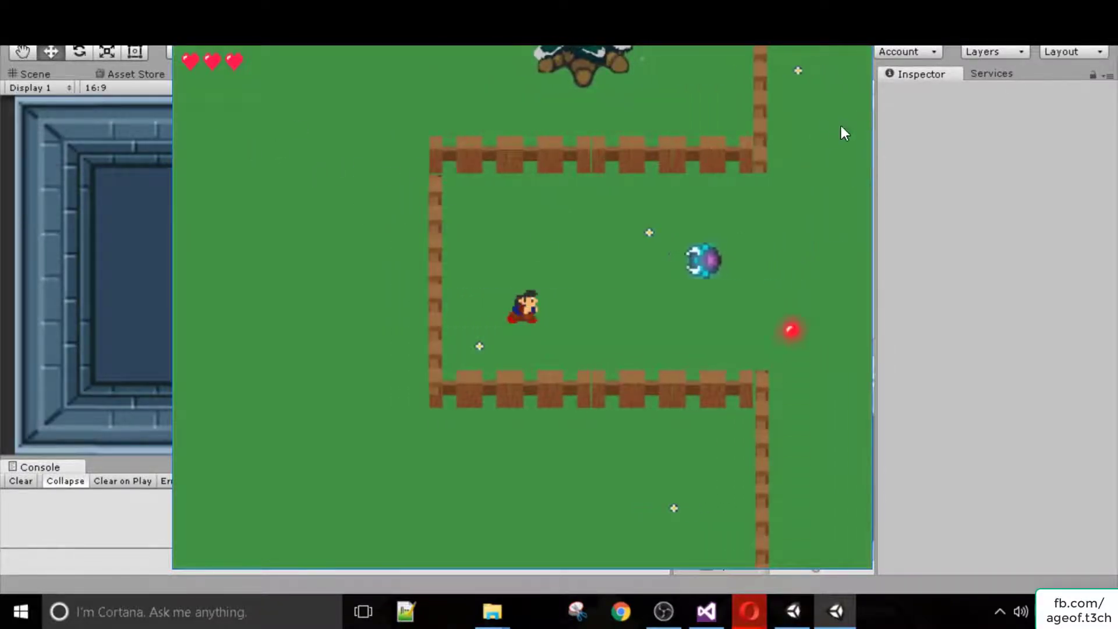
left_click(849, 34)
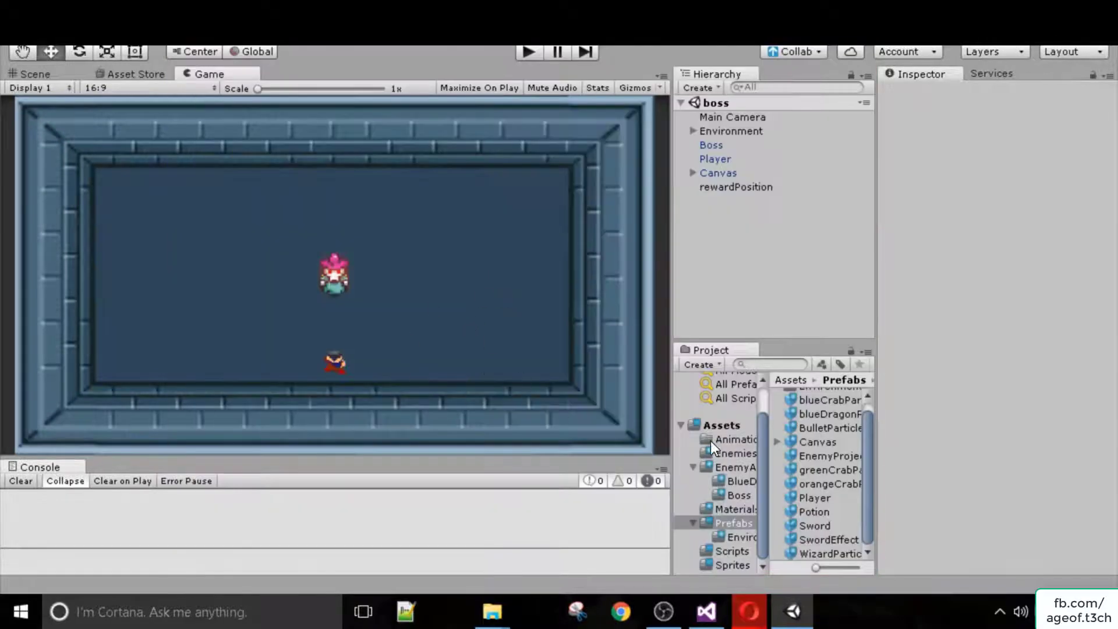
Show the Assets root folder and collapse the EnemyAnimations and Prefabs folders in the project tree
left_click(717, 425)
left_click(693, 467)
left_click(693, 523)
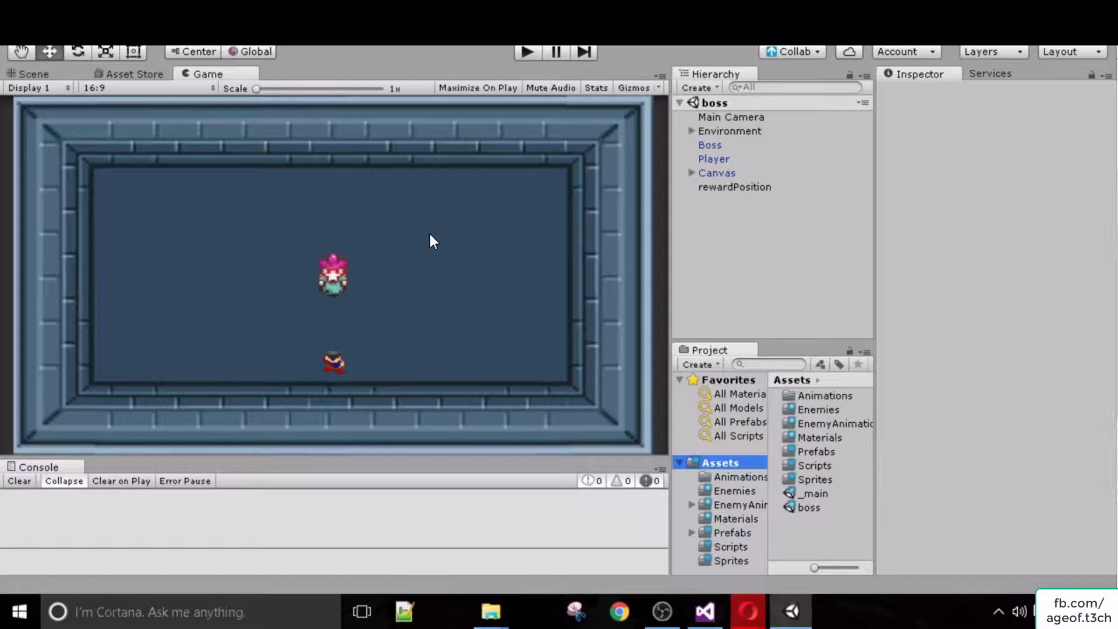
Open the Player animator controller from the Animations folder and examine its walking and attacking states
left_click(740, 477)
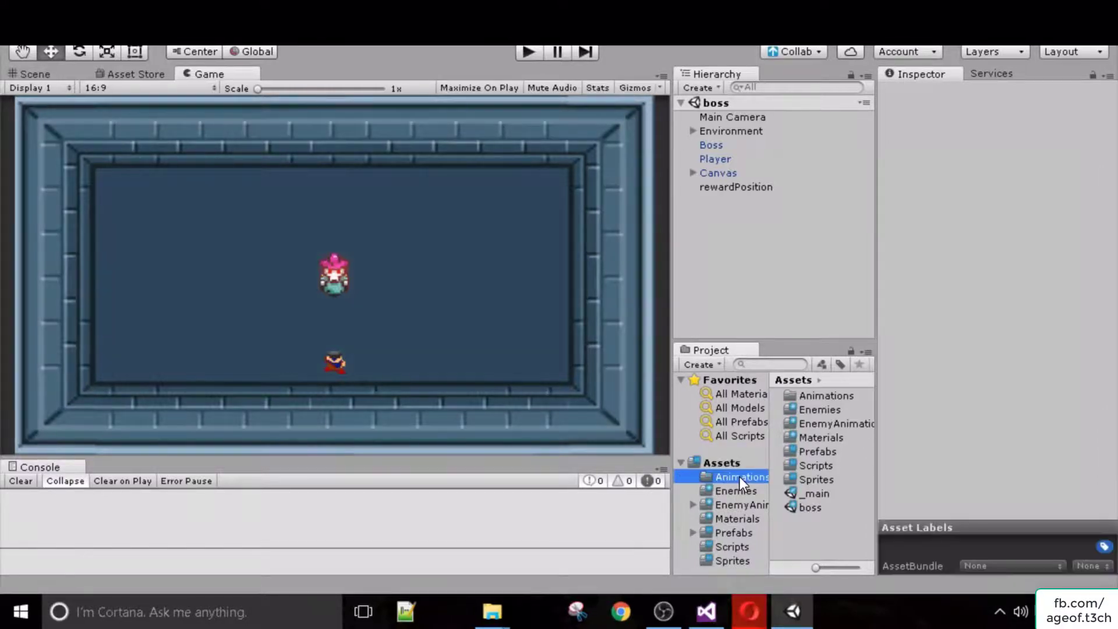
double_click(817, 452)
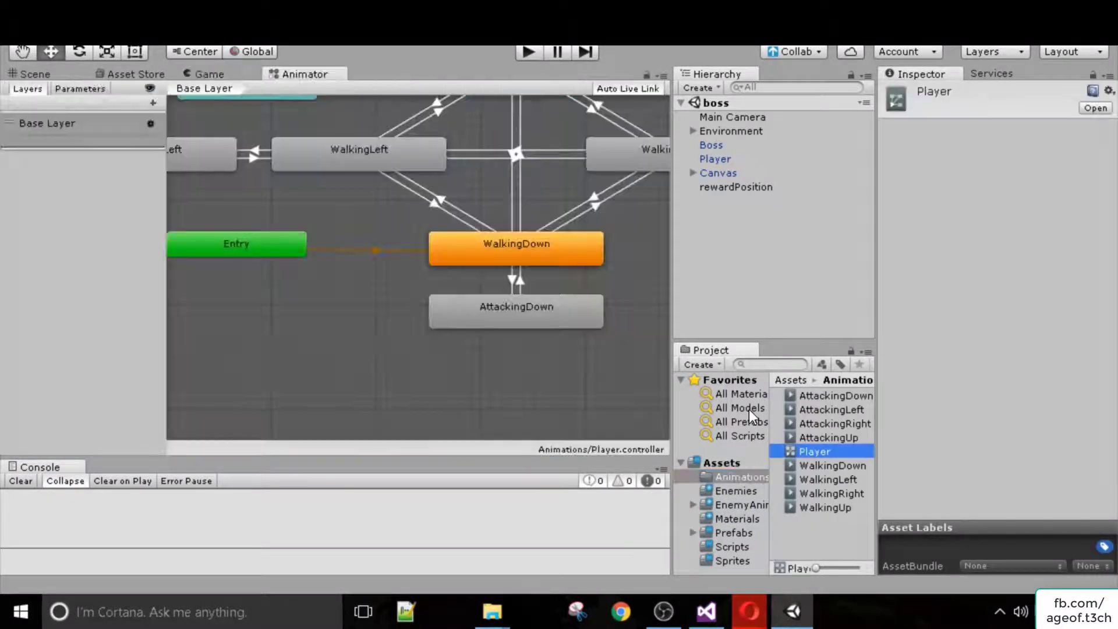
middle_click_drag(470, 192, 406, 294)
left_click_drag(395, 219, 396, 266)
middle_click_drag(335, 195, 289, 226)
left_click_drag(376, 297, 427, 283, "alt")
Inspect the blueCrab and BlueDragon prefabs in the Enemies folder and examine BlueDragon's animator states
left_click(725, 493)
left_click(814, 398)
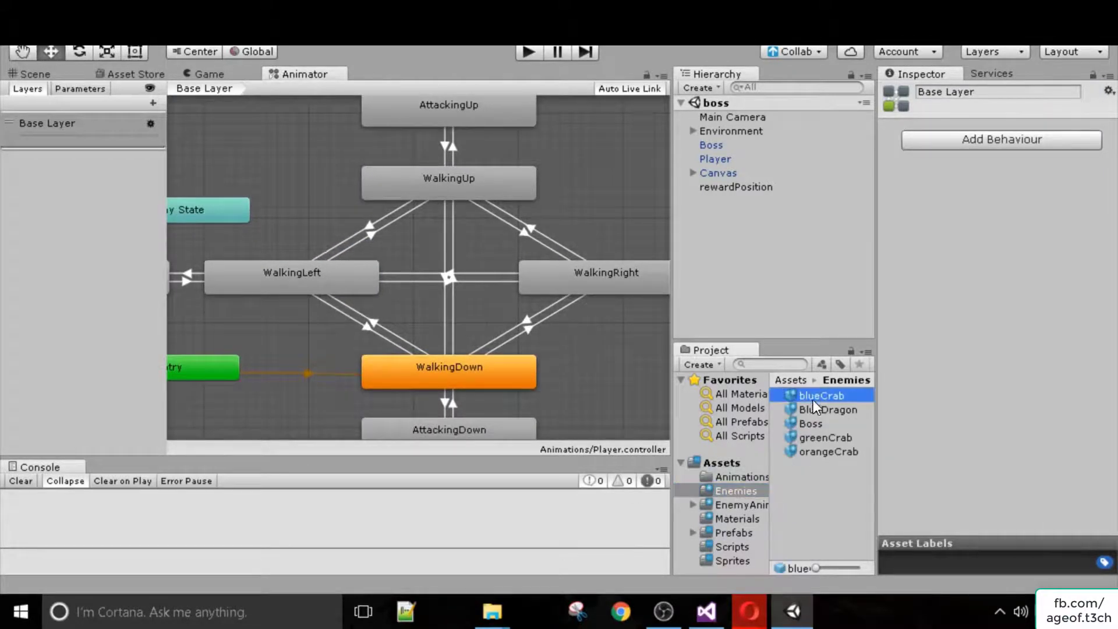
left_click(817, 408)
scroll(946, 296, "down", 5)
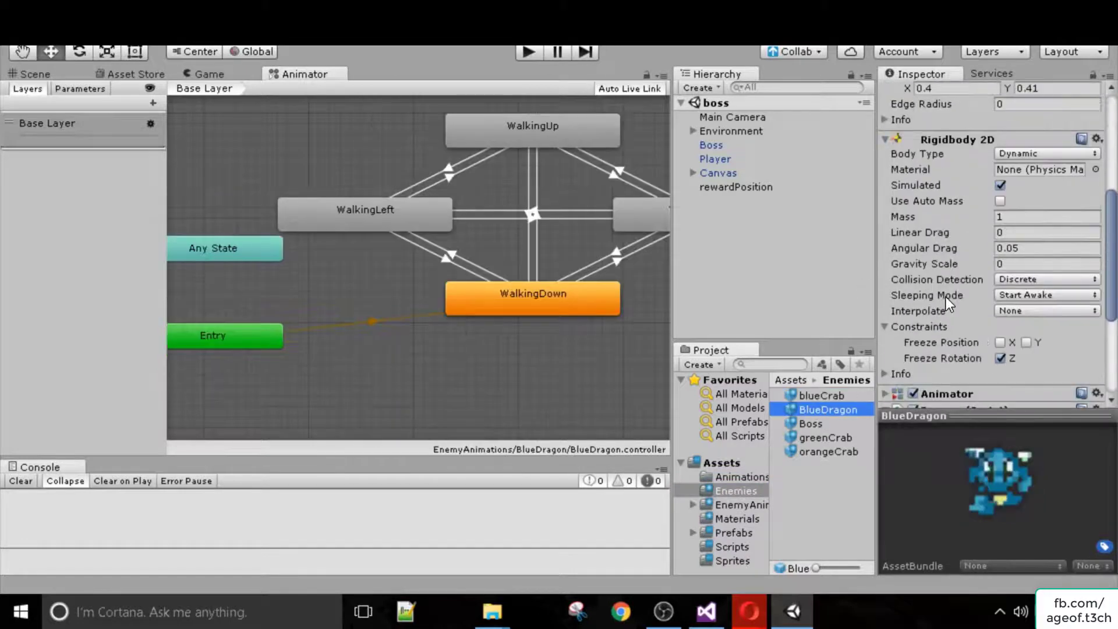
left_click_drag(537, 223, 483, 241, "alt")
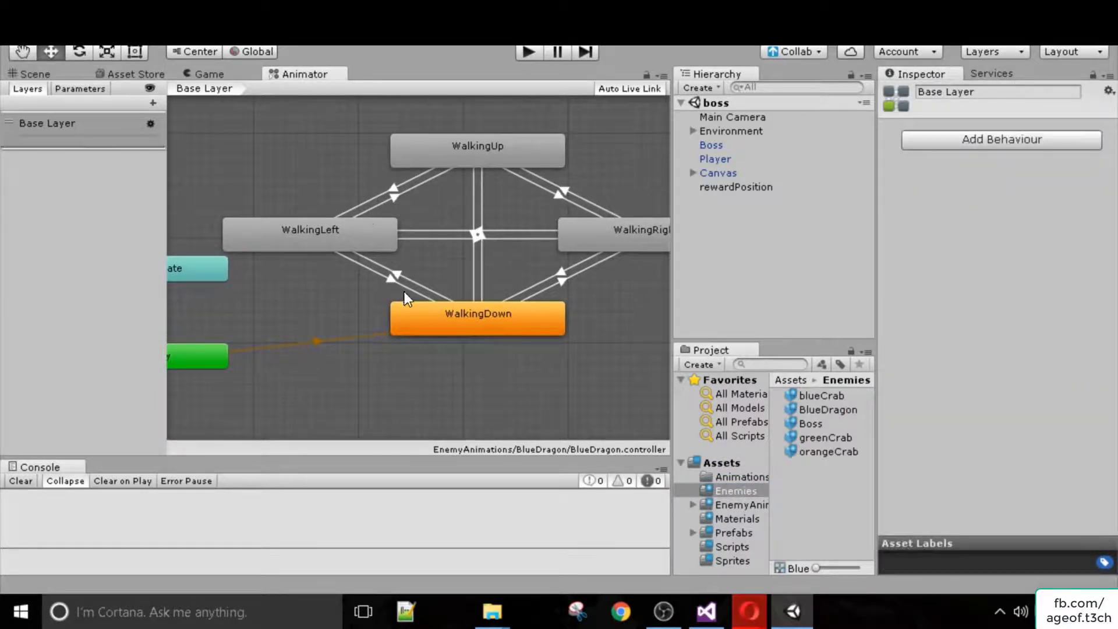
Look through the contents of the EnemyAnimations, Materials, Prefabs, Scripts and Sprites folders
left_click(757, 506)
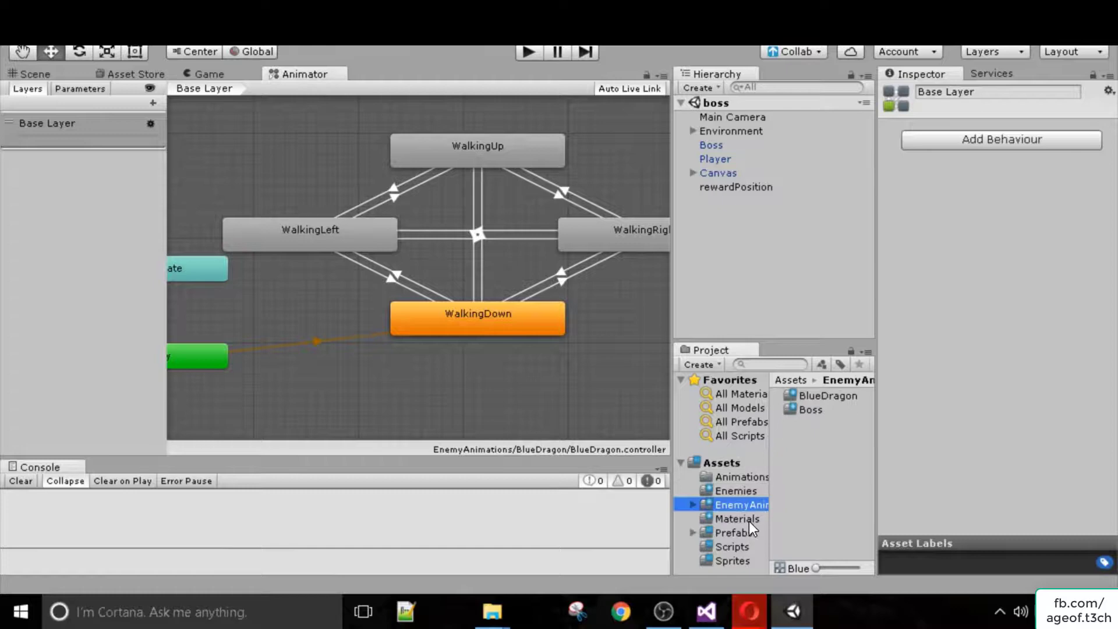
left_click(748, 519)
left_click(738, 527)
scroll(814, 472, "down", 1)
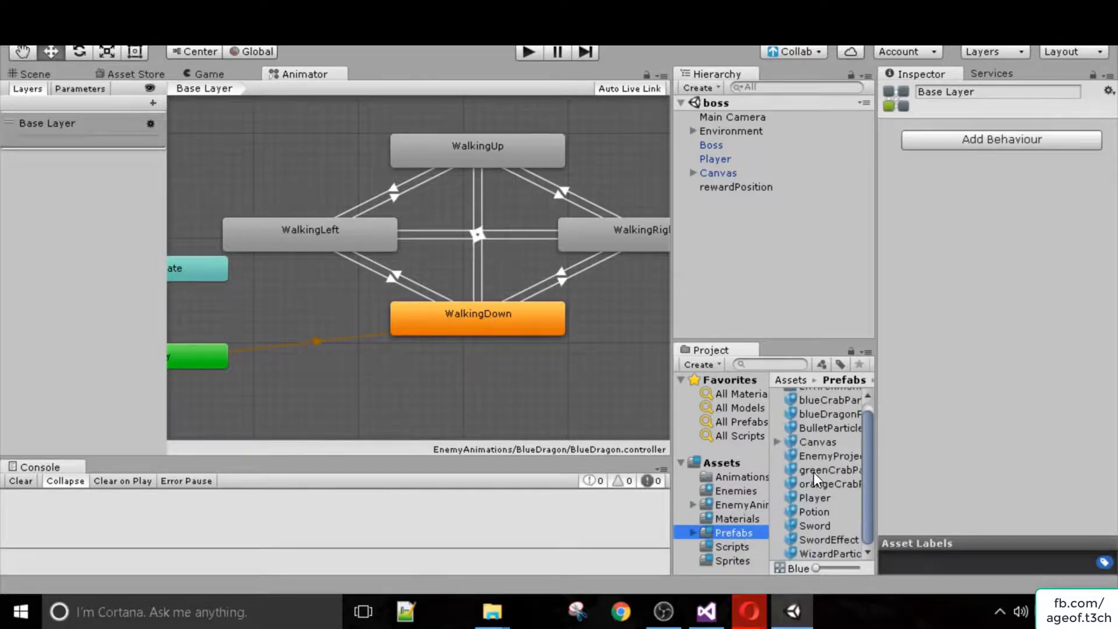
left_click(752, 548)
left_click(733, 560)
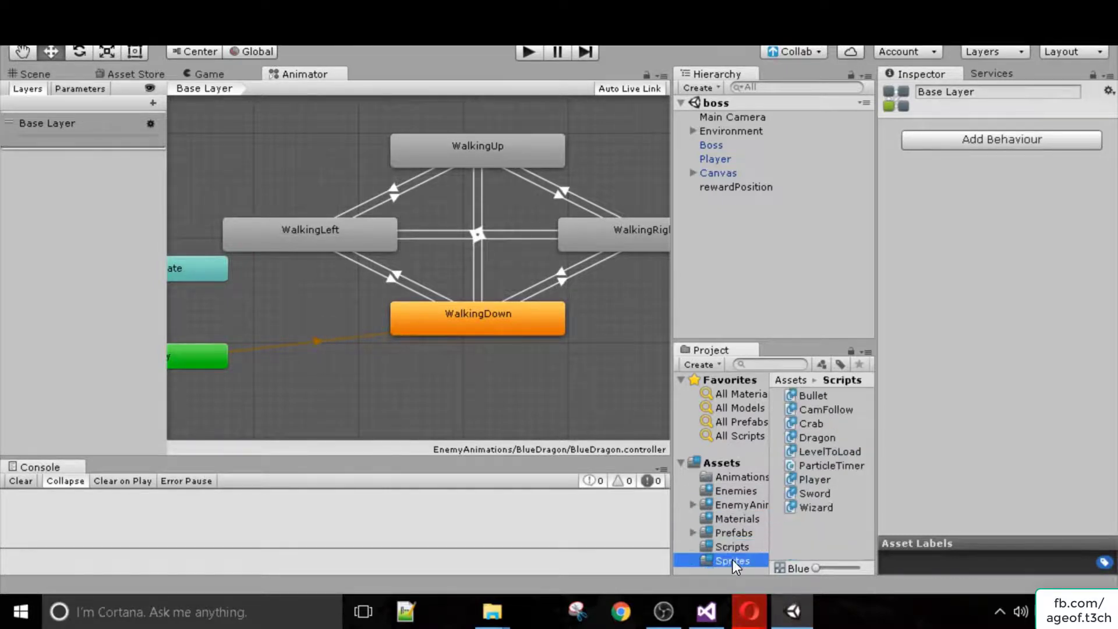
Preview the character, dungeon, enemy, projectile, environment, heart, potion and sword sprites, and return to the Game view
left_click(810, 396)
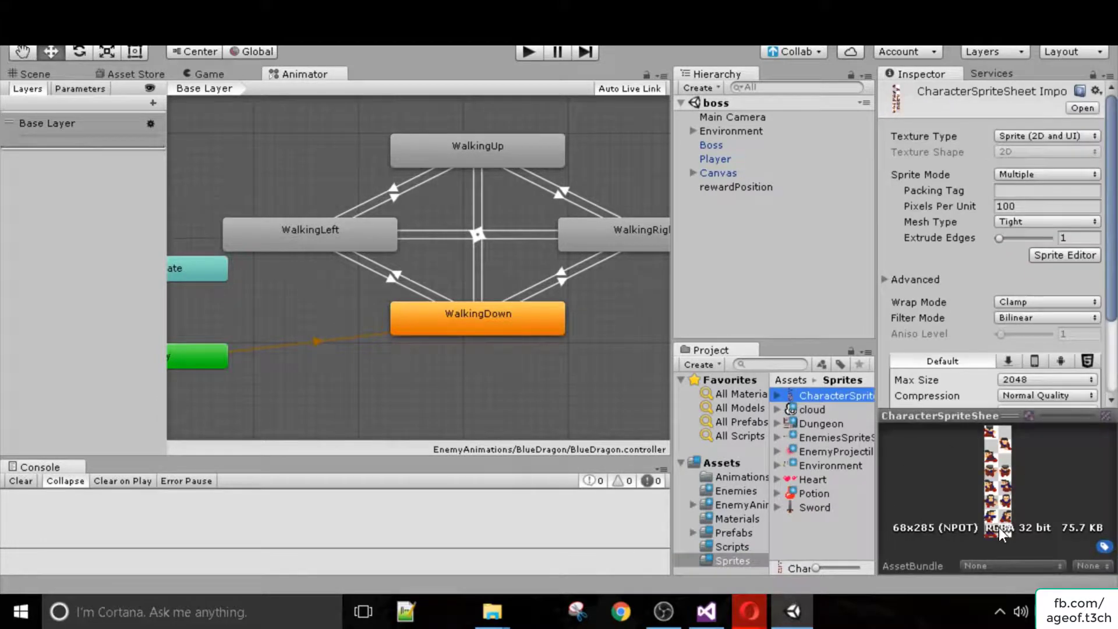
left_click(826, 426)
left_click(824, 437)
left_click(824, 452)
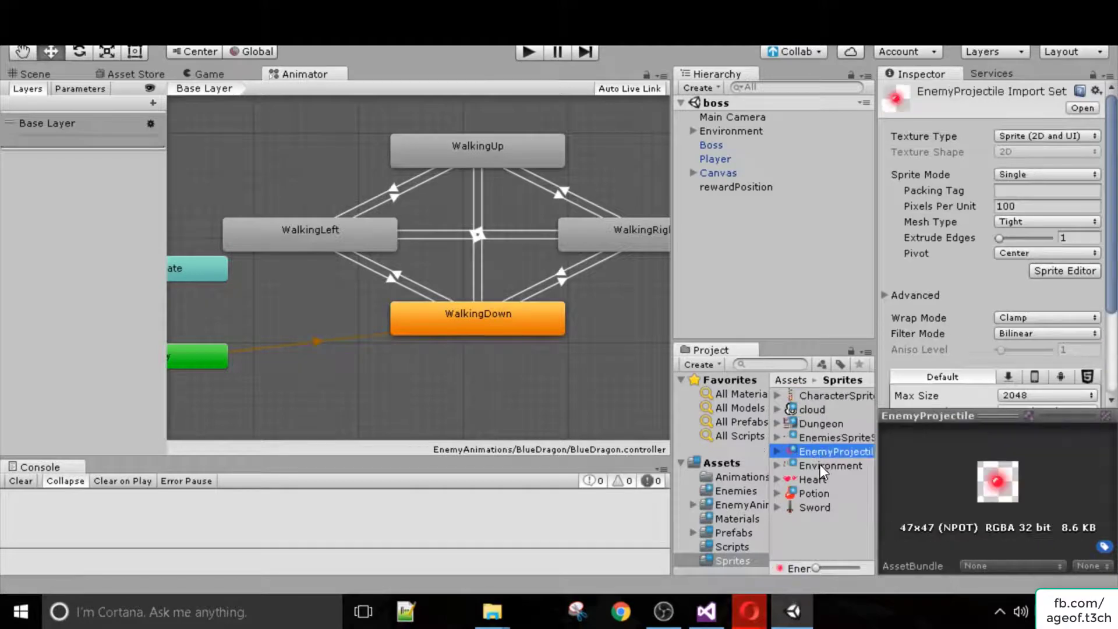
left_click(820, 465)
left_click(814, 483)
left_click(814, 494)
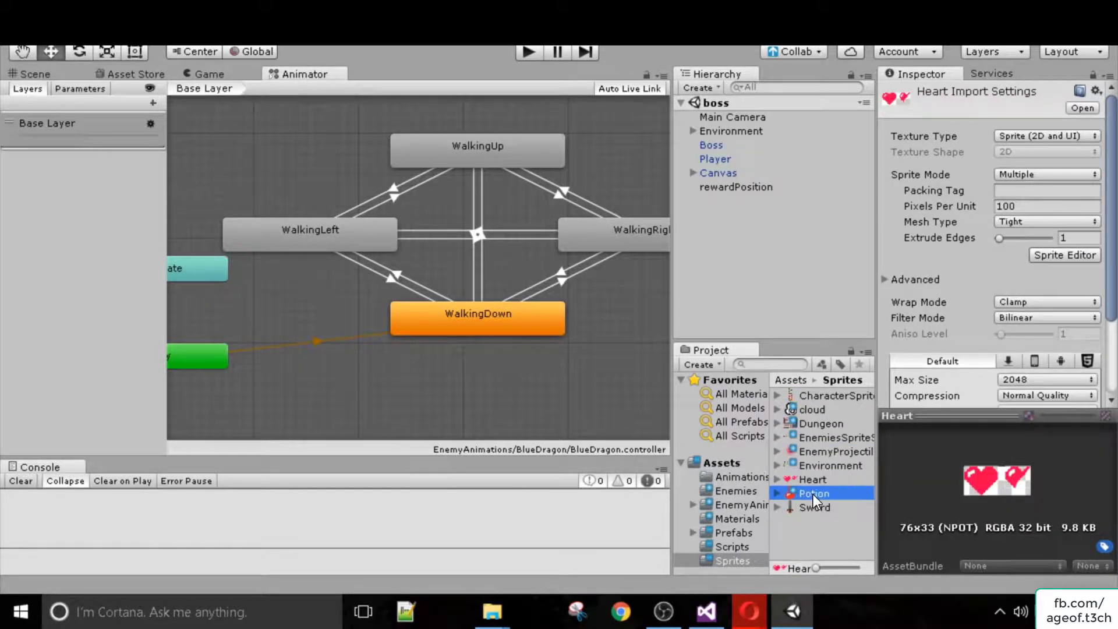
left_click(813, 507)
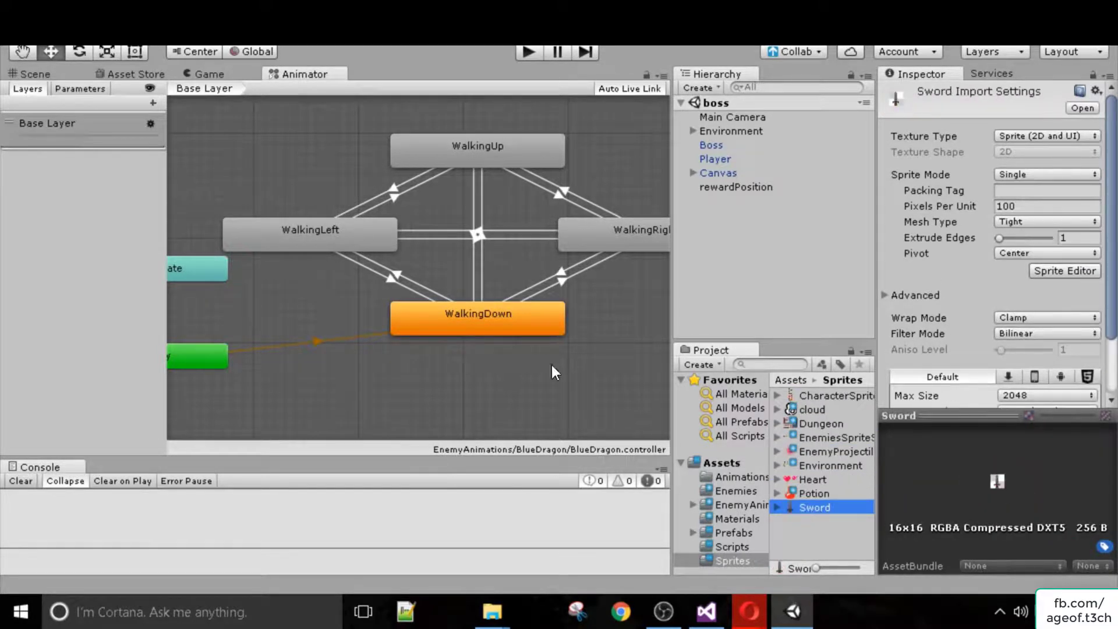
left_click(210, 74)
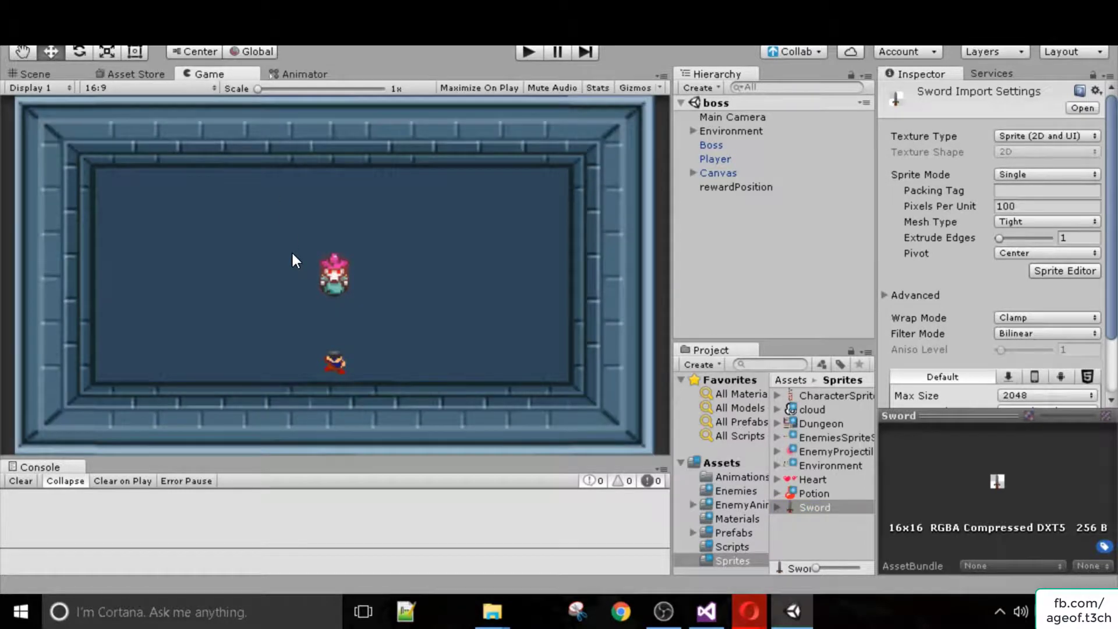